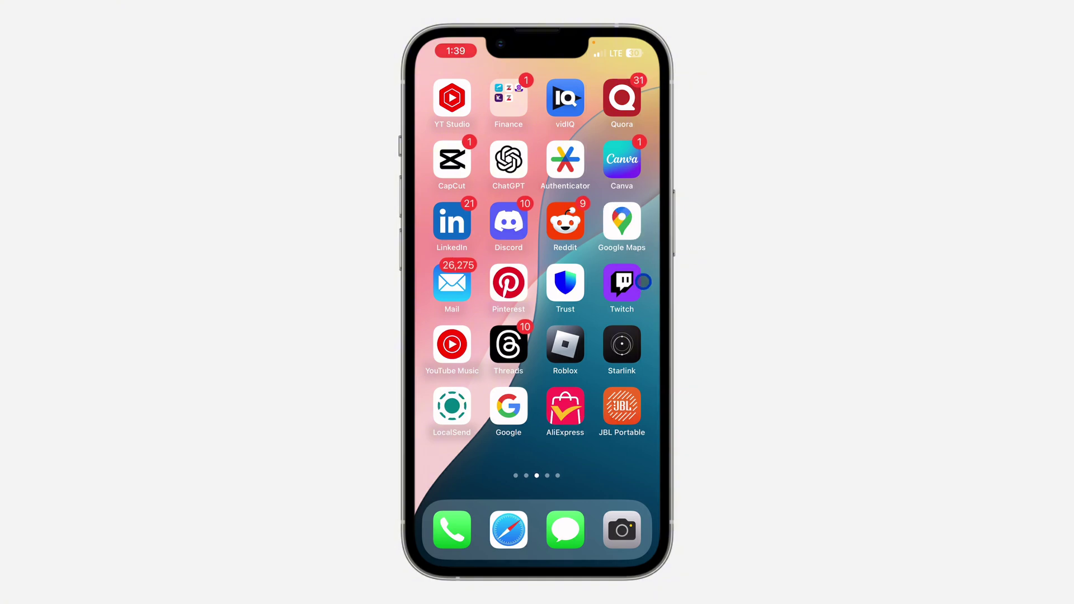
# Step: Swipe to the home screen page holding Telegram and launch it to the Chats list
pyautogui.moveTo(521, 281); pyautogui.dragTo(619, 280)
pyautogui.click(509, 408)
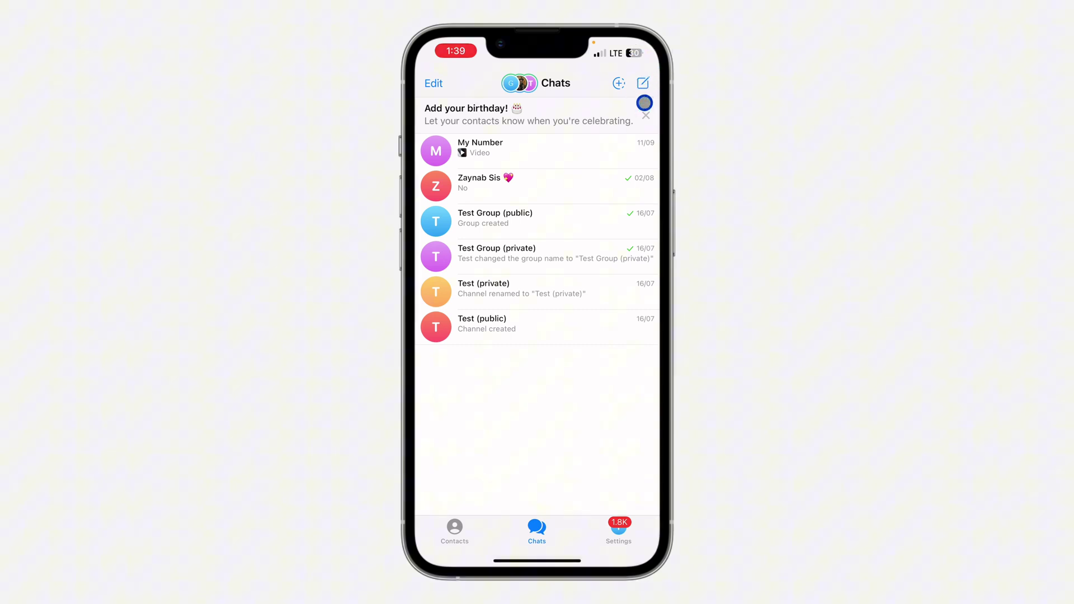
# Step: Create a new channel named 'Test' and proceed to its Channel Type page
pyautogui.click(643, 83)
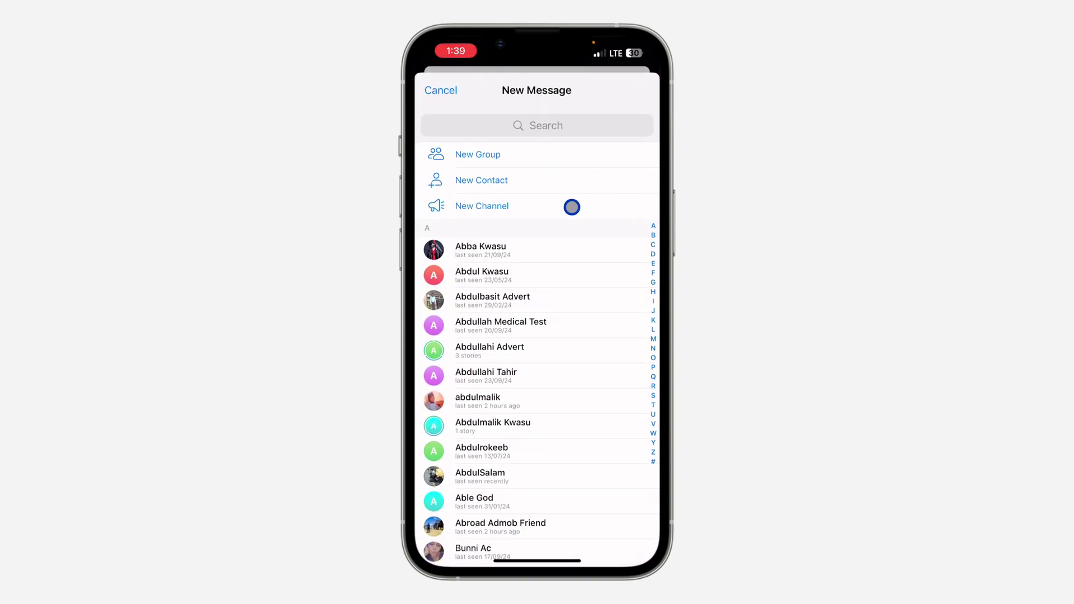
pyautogui.click(547, 207)
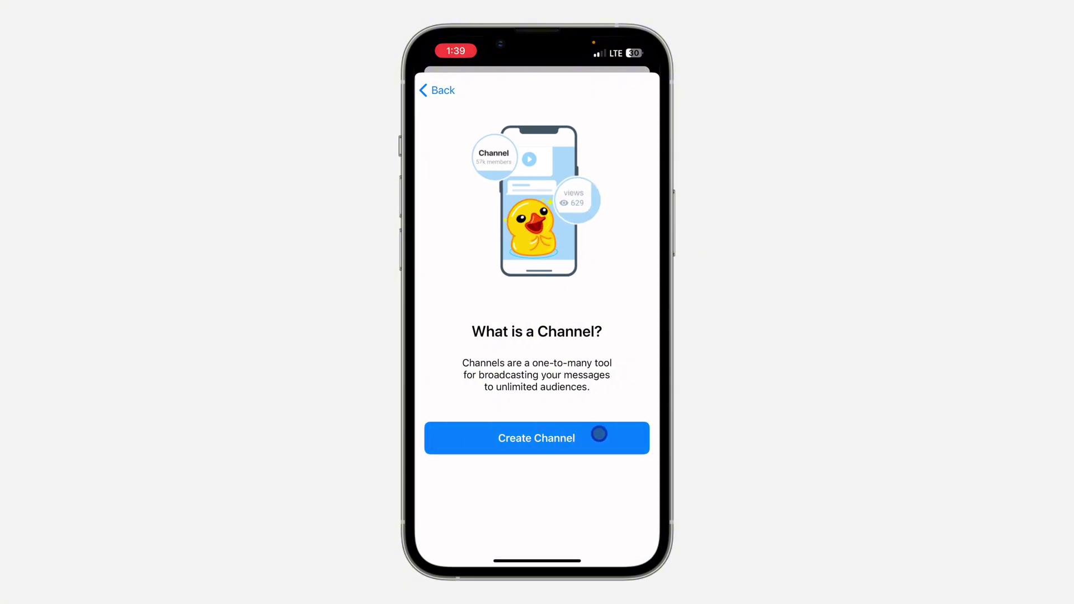
pyautogui.click(596, 431)
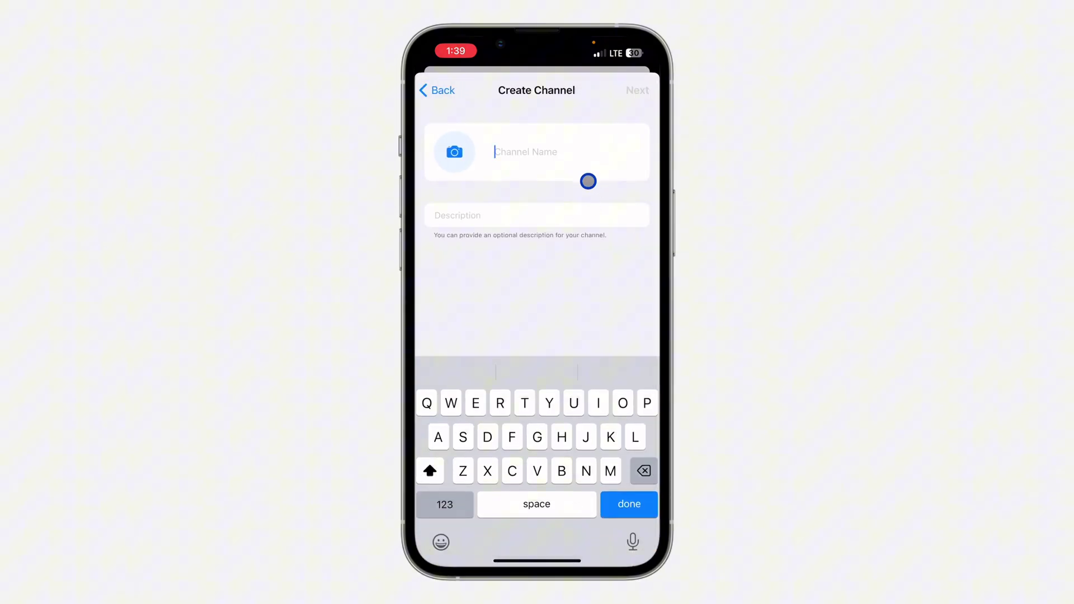
pyautogui.write('Test')
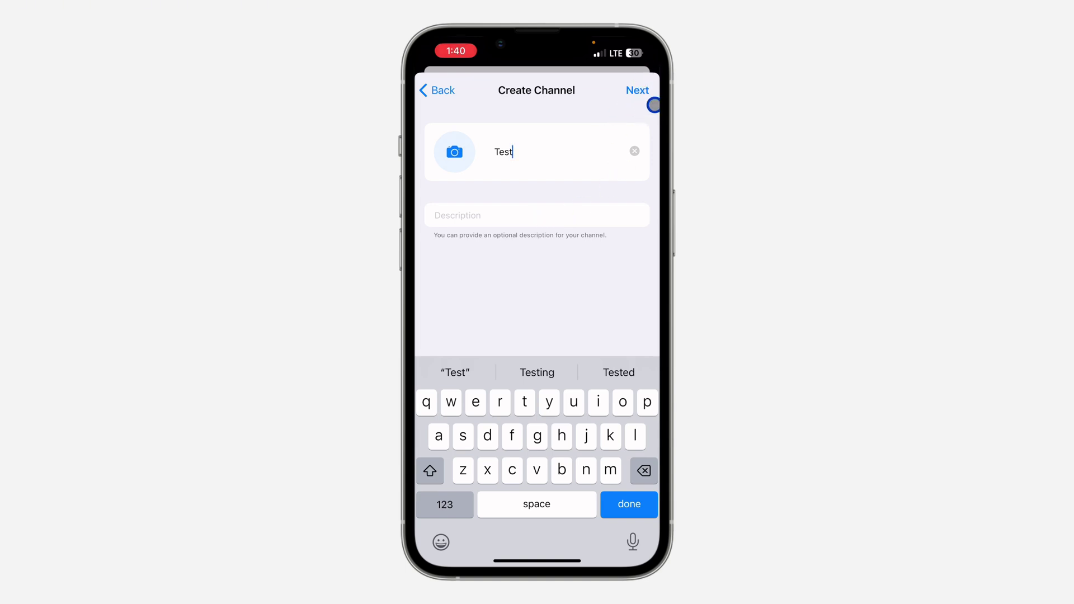
pyautogui.click(638, 88)
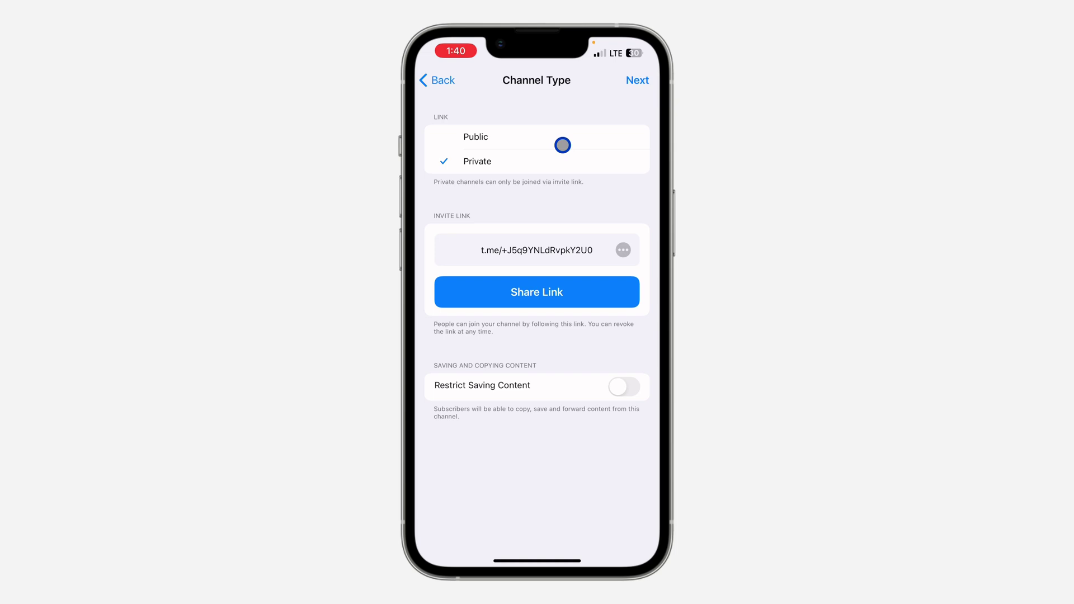
# Step: Confirm Private as the Test channel type and advance to the Contacts list
pyautogui.click(513, 161)
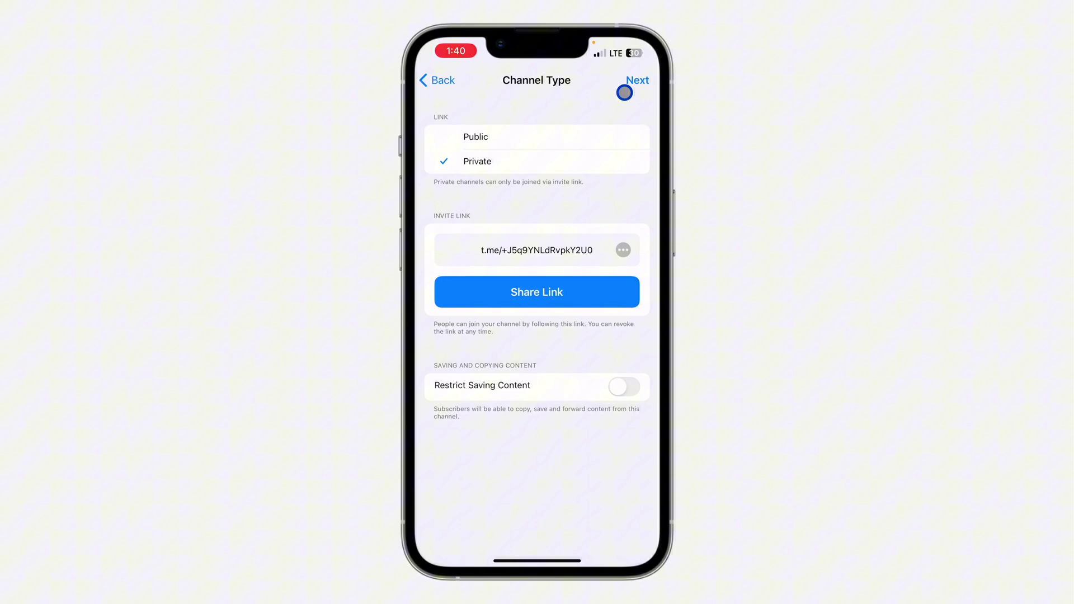
pyautogui.click(644, 80)
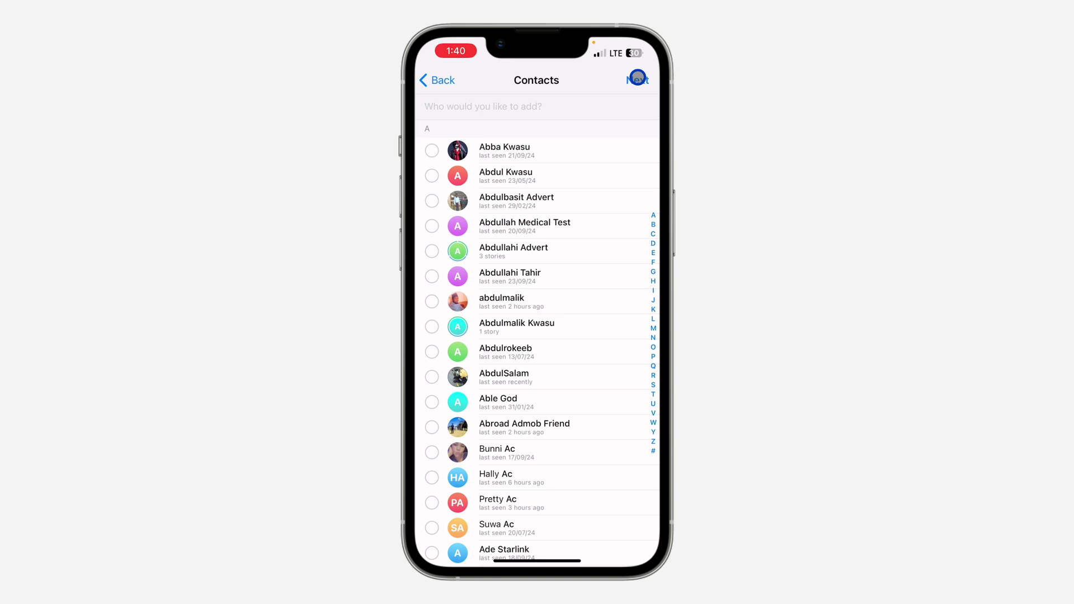
# Step: Create the Test channel with no subscribers added and reach its Invite Links page
pyautogui.click(638, 78)
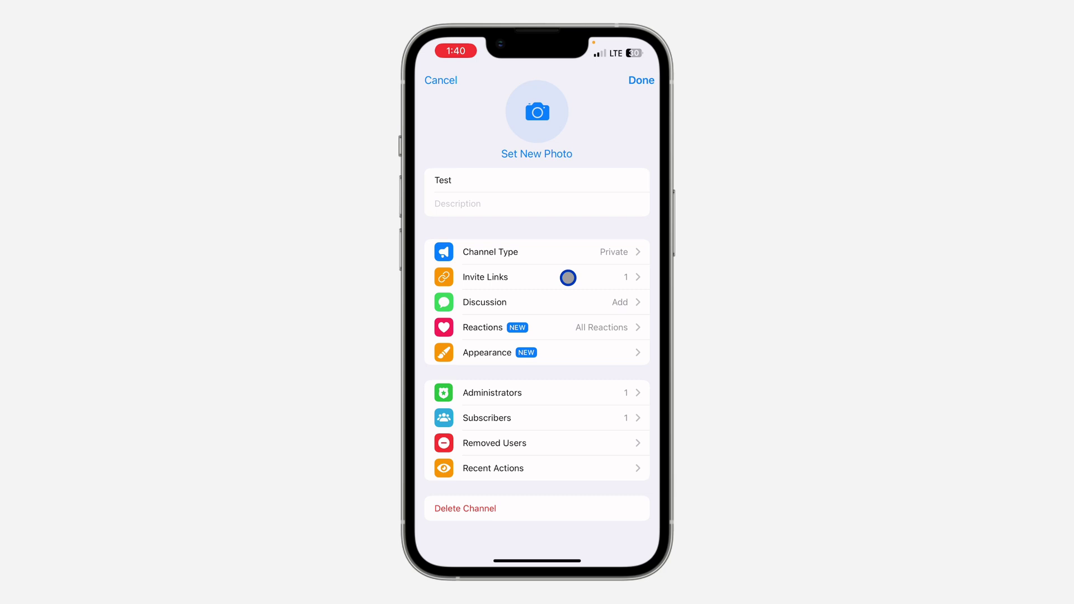
pyautogui.click(545, 253)
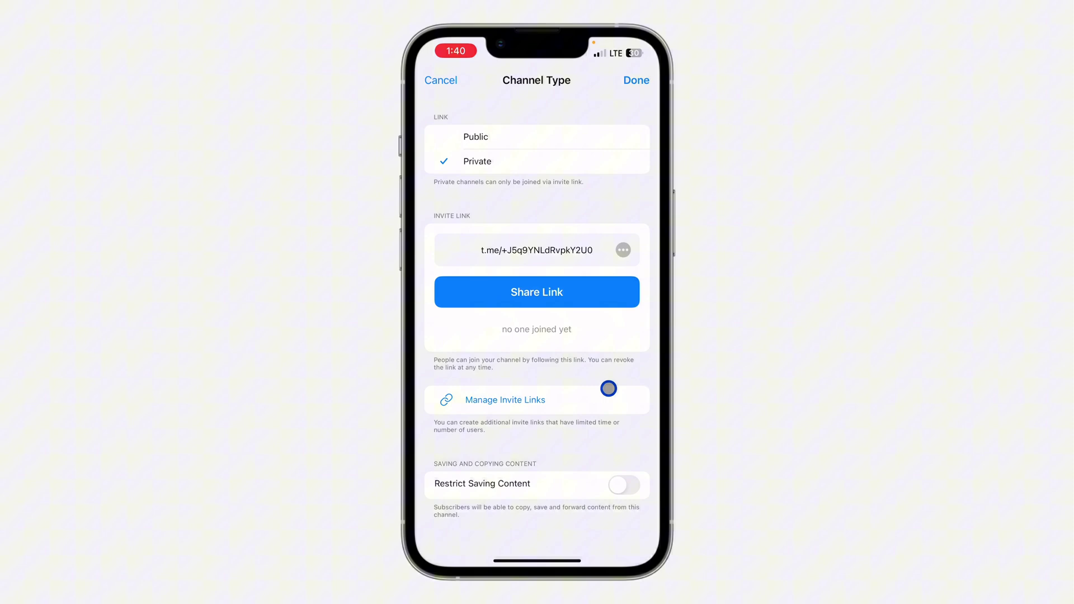
pyautogui.click(567, 399)
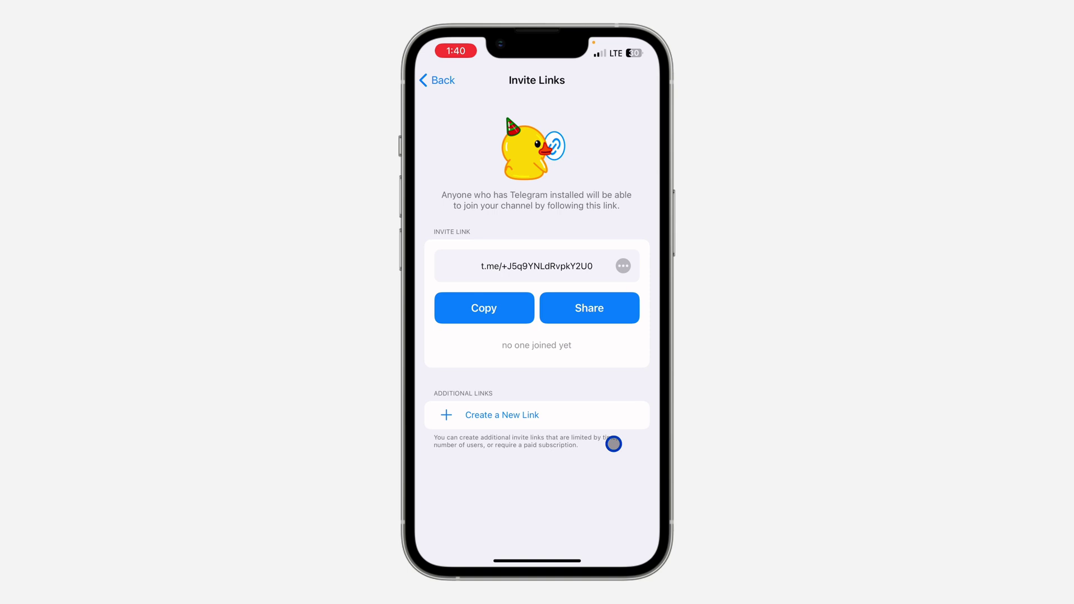
# Step: Start a new invite link requiring a 250-star monthly fee and dismiss the keypad
pyautogui.click(587, 416)
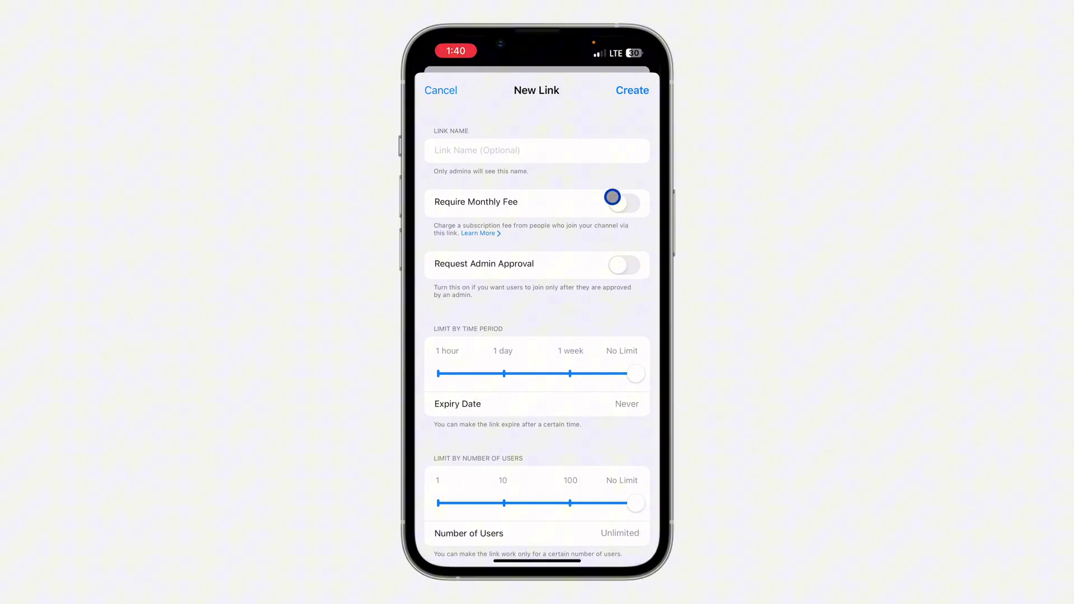
pyautogui.click(631, 207)
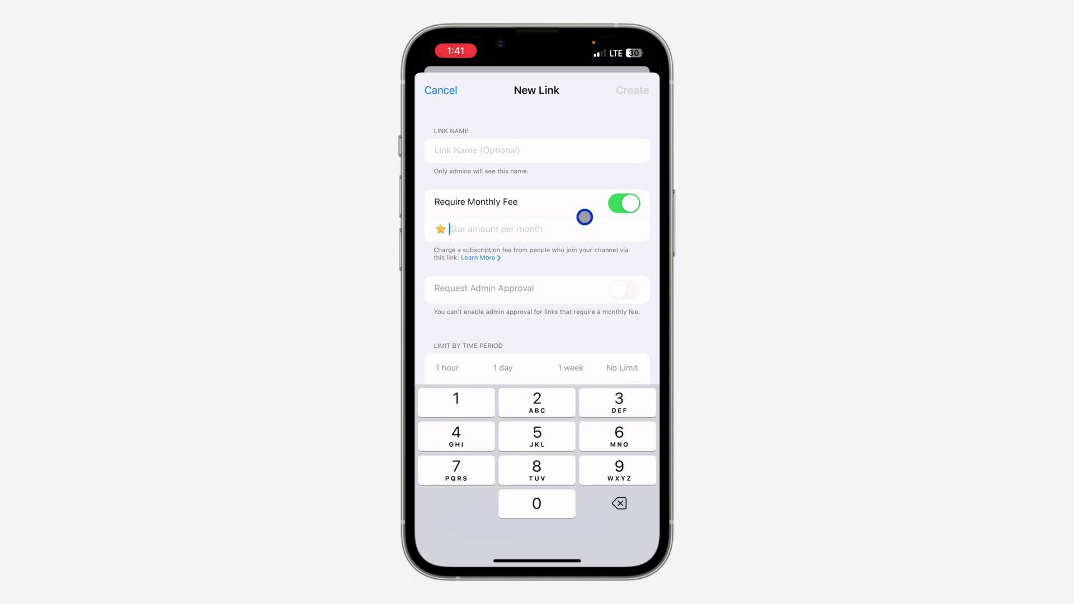
pyautogui.write('2')
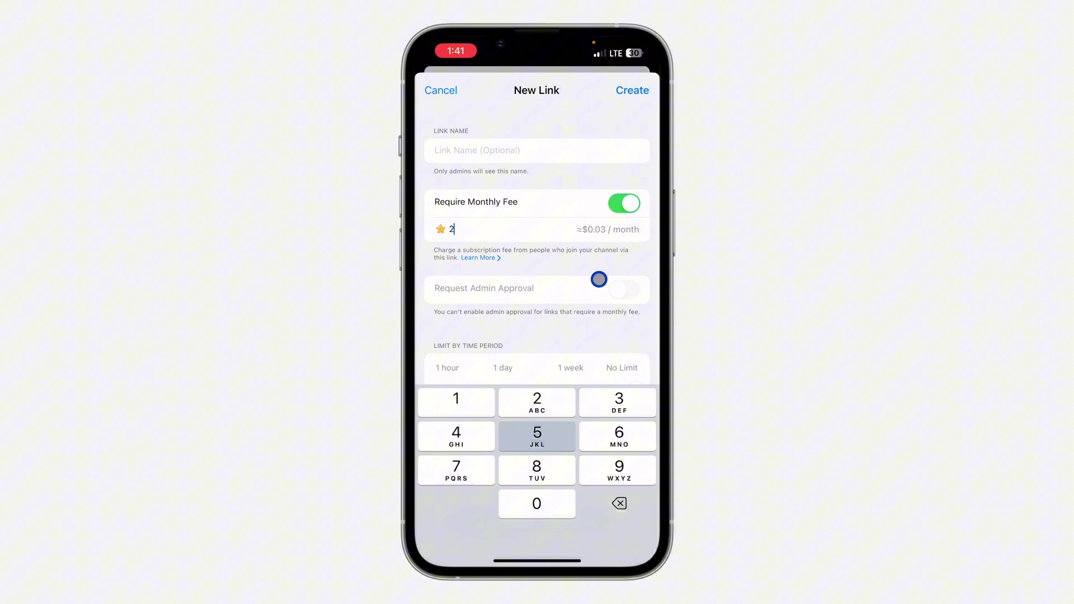
pyautogui.write('50')
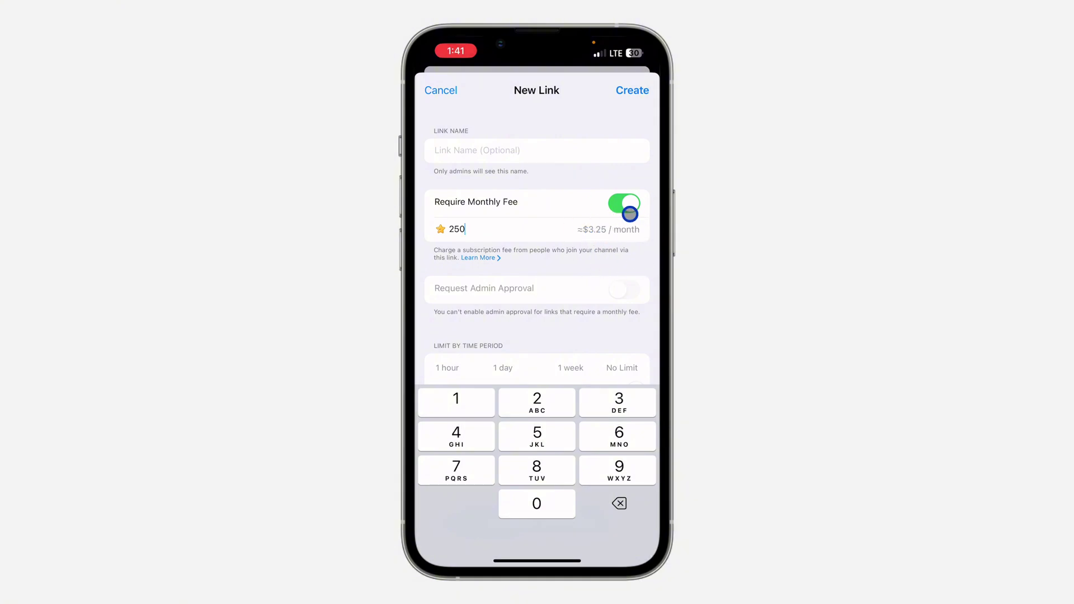
pyautogui.click(588, 177)
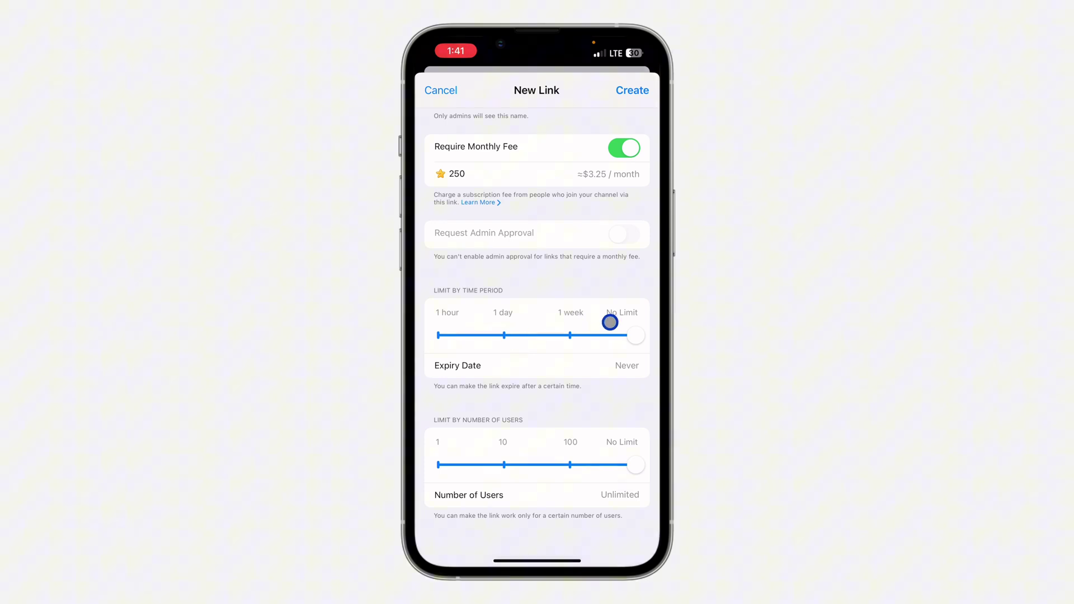
pyautogui.moveTo(641, 341)
pyautogui.mouseDown()
pyautogui.moveTo(586, 342)
pyautogui.moveTo(620, 343)
pyautogui.mouseUp()
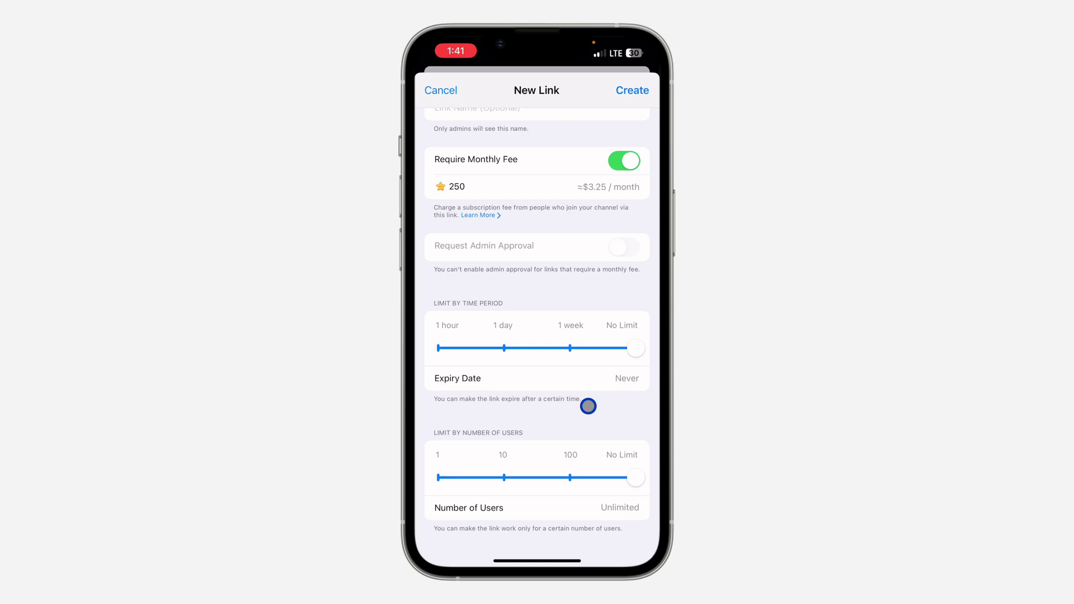
pyautogui.scroll(3, 588, 406)
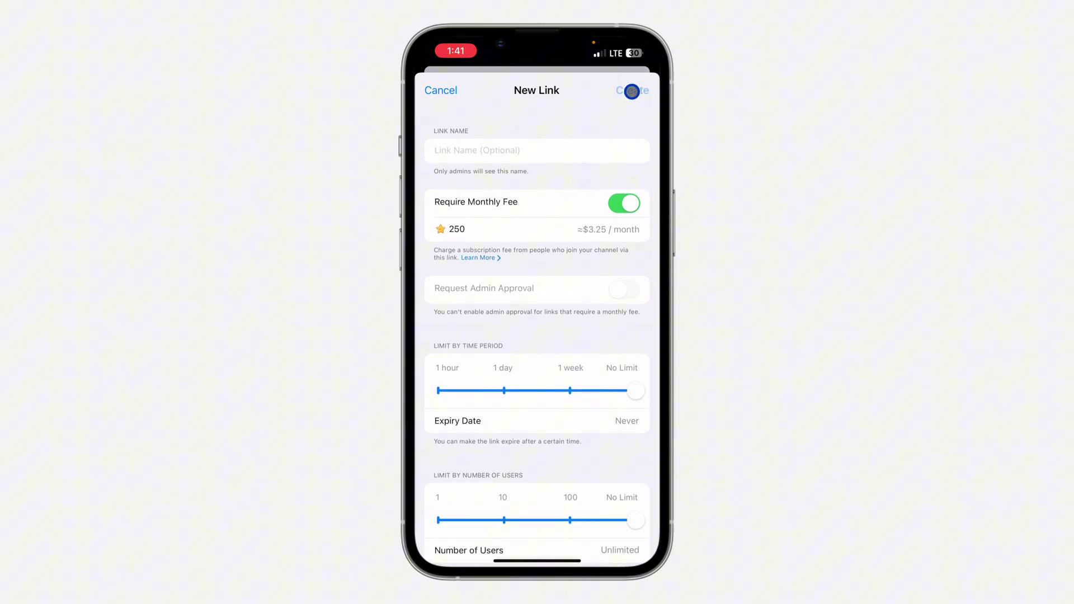
# Step: Create the 250-star monthly link, copy it from its details, and close them
pyautogui.click(632, 92)
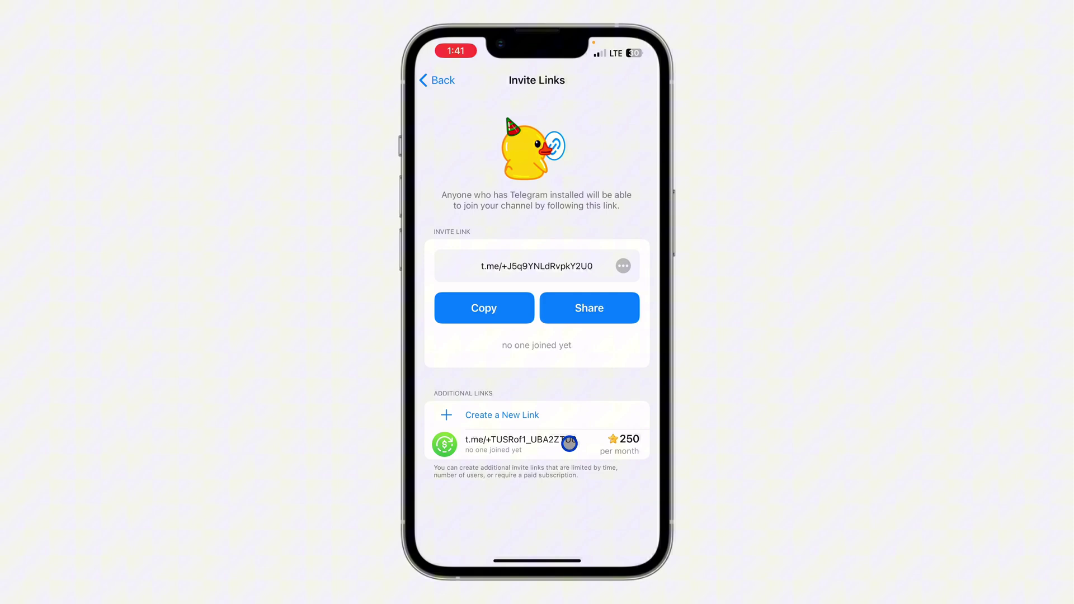
pyautogui.click(548, 443)
pyautogui.click(509, 427)
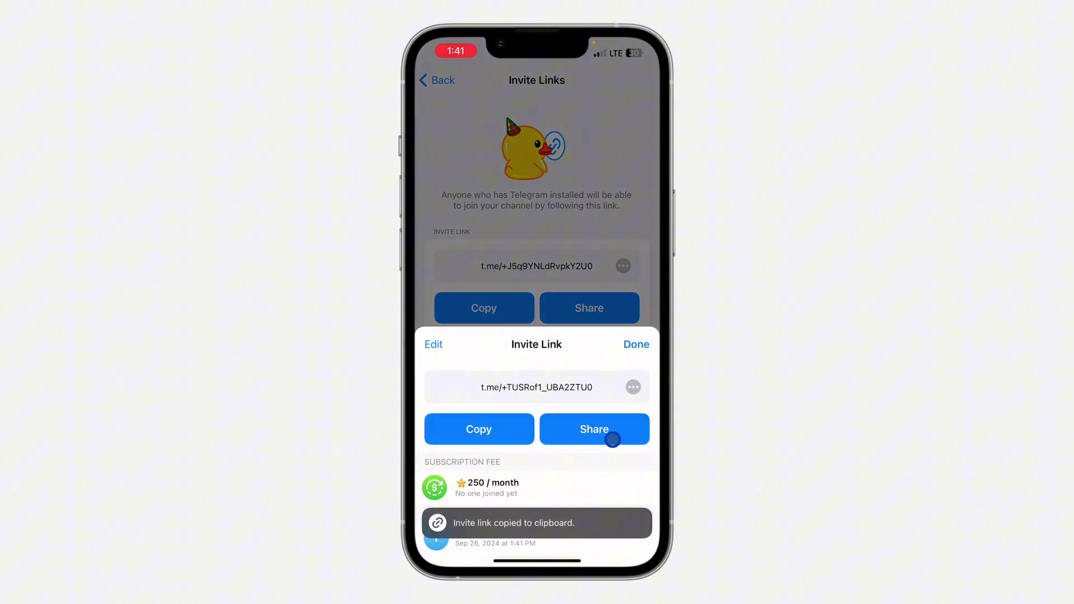
pyautogui.click(637, 344)
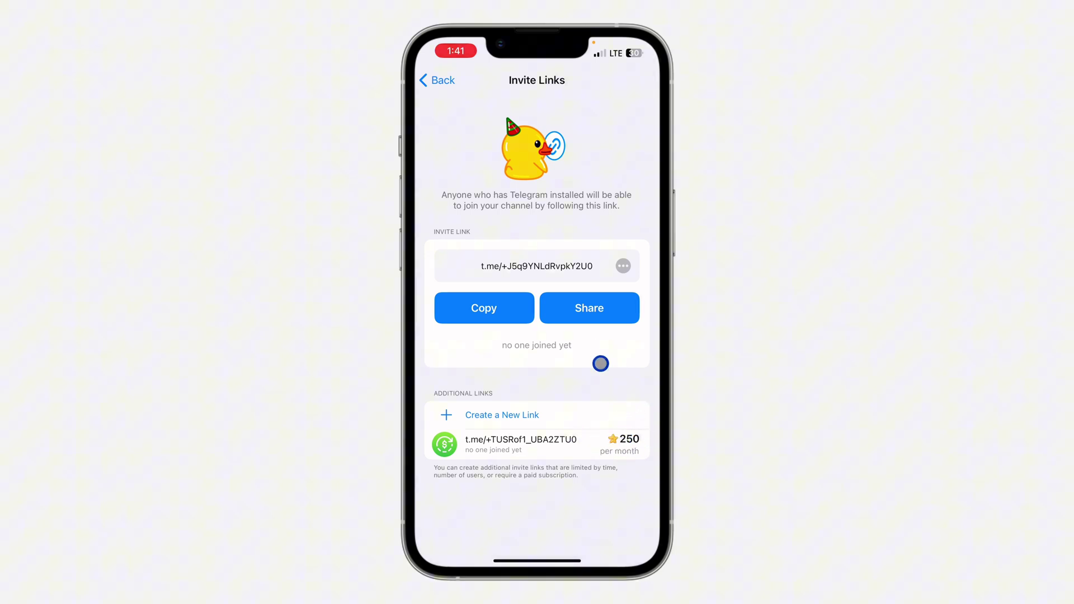
pyautogui.press('super+c')
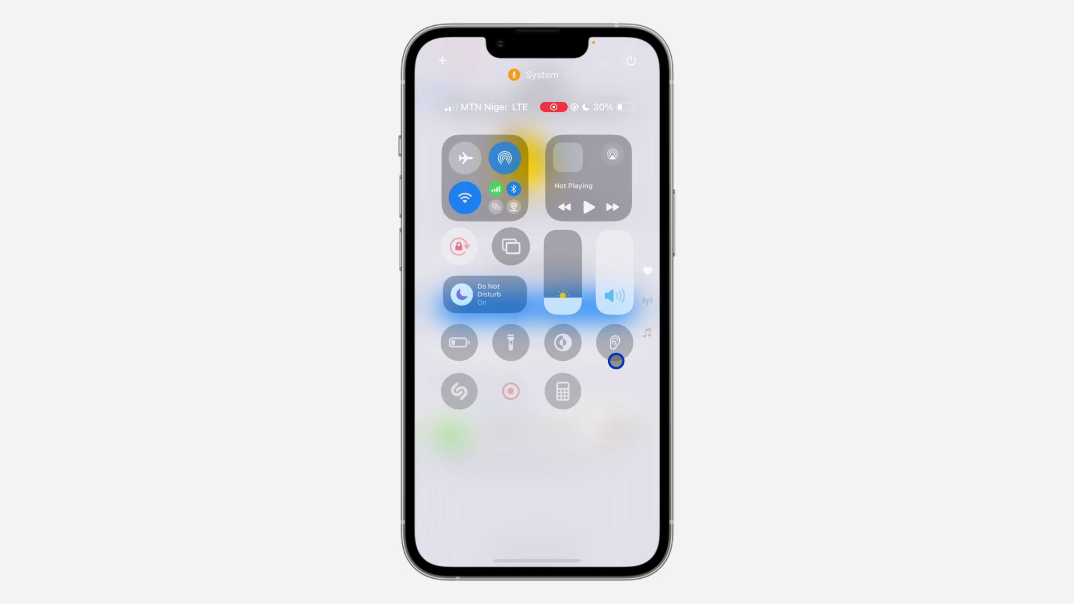